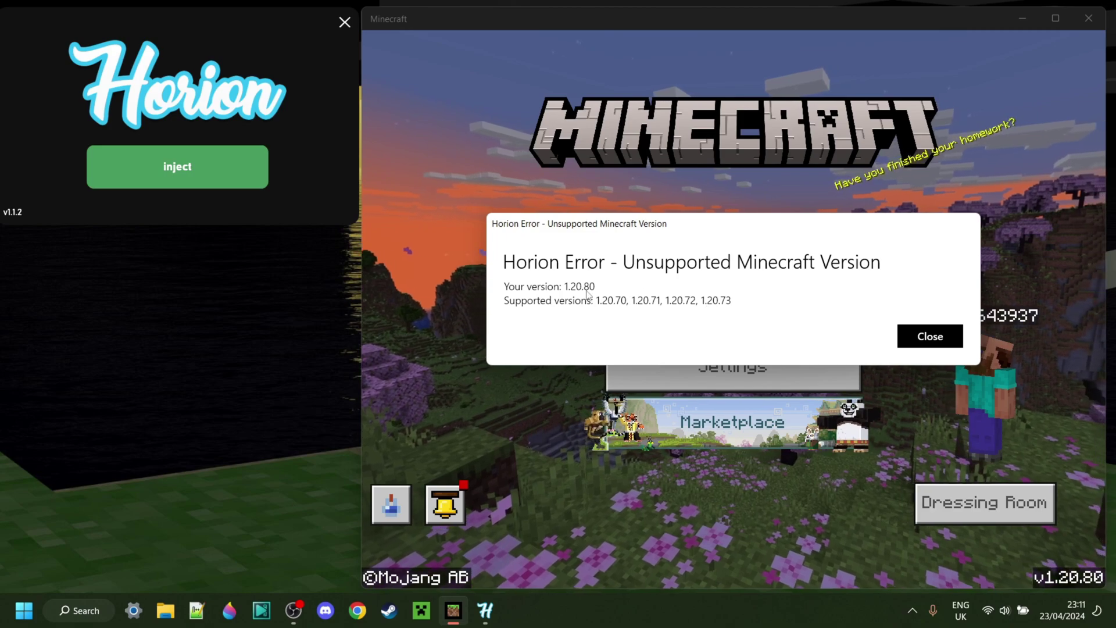
Dismiss the unsupported-version error so the launcher dashboard shows version 1.20.80.5.
left_click(915, 342)
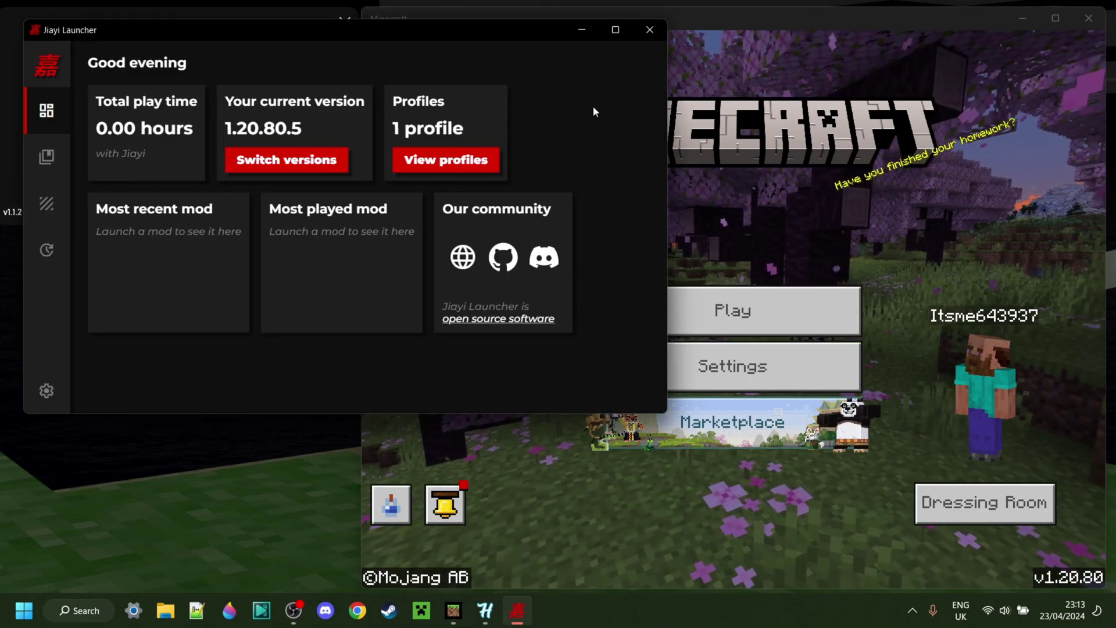
Move the Jiayi Launcher window aside to uncover Horion's panel.
mouse_move(439, 34)
left_mouse_down()
mouse_move(434, 57)
mouse_move(512, 187)
left_mouse_up()
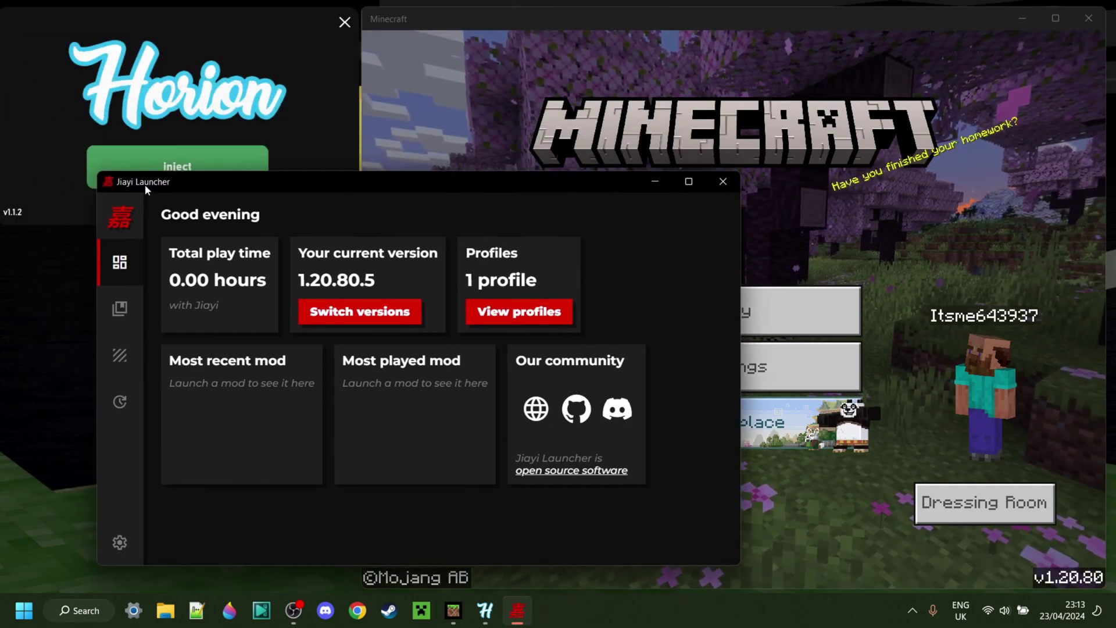
mouse_move(160, 193)
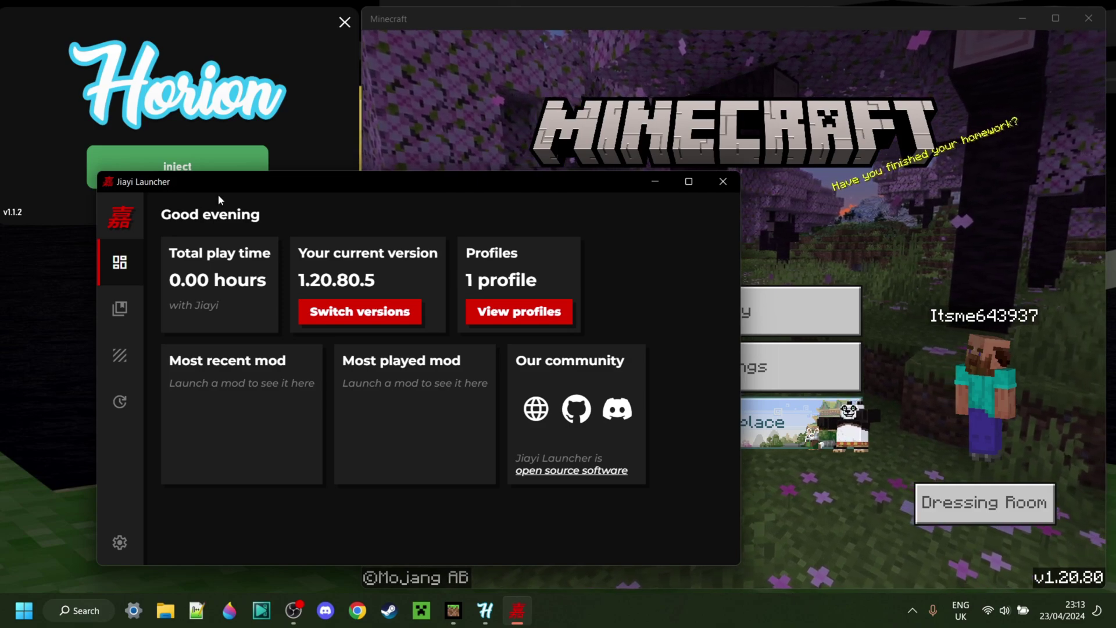
left_click_drag(314, 181, 334, 182)
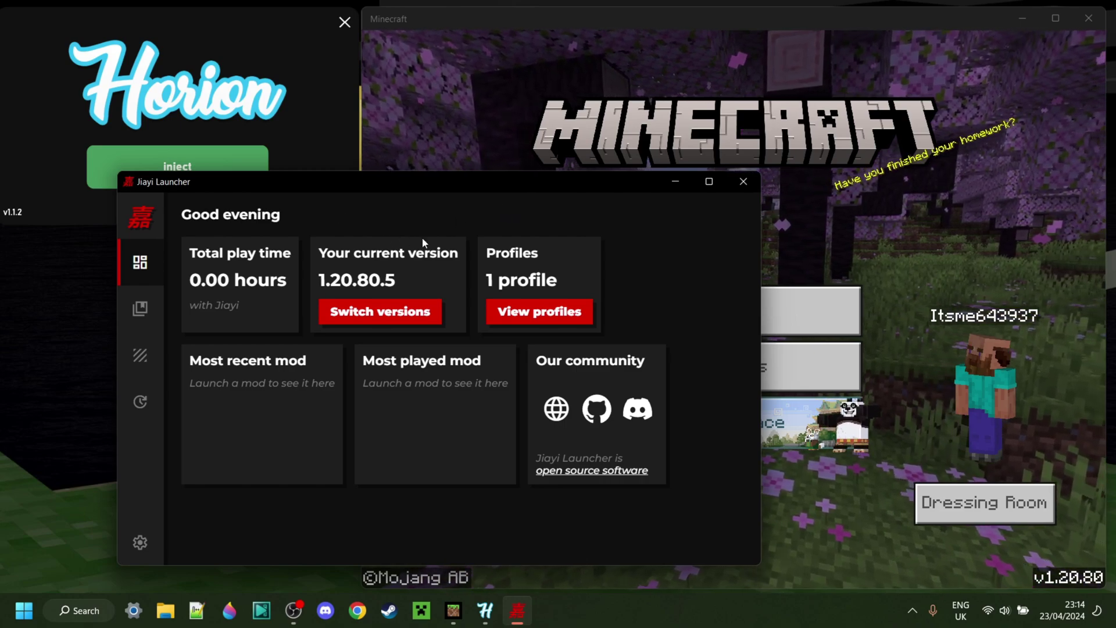
Open the Version Manager and its full version list, starting at 1.20.80.5.
left_click(378, 316)
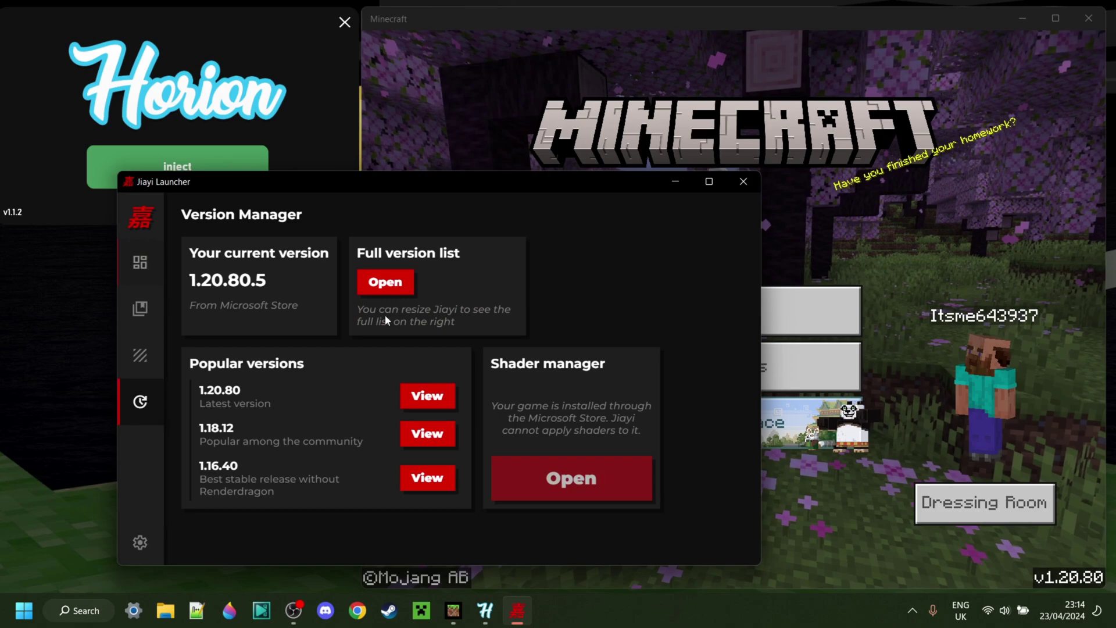
left_click(387, 283)
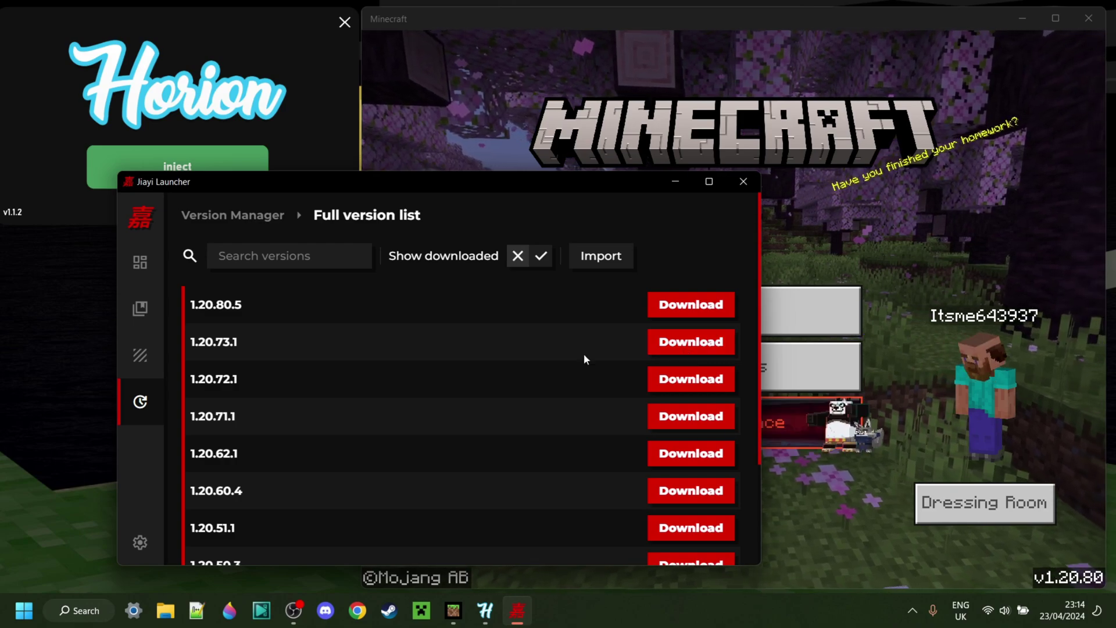
left_click_drag(432, 200, 420, 244)
Retry the Horion inject, dismiss the repeated unsupported-version error, and bring the launcher forward.
left_click(203, 167)
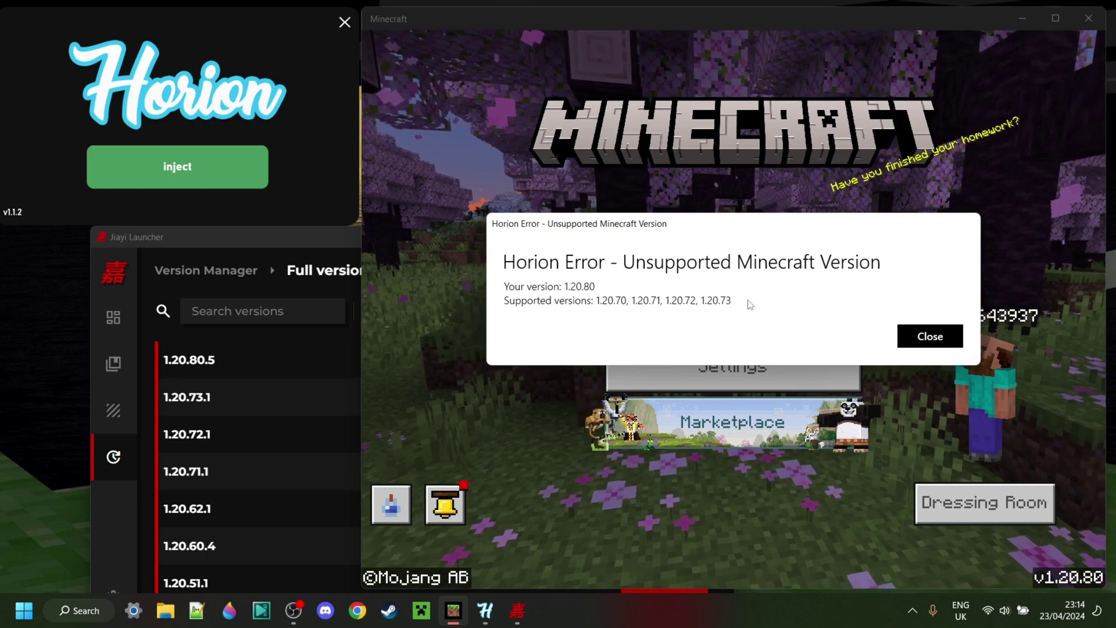
left_click(930, 337)
left_click(326, 242)
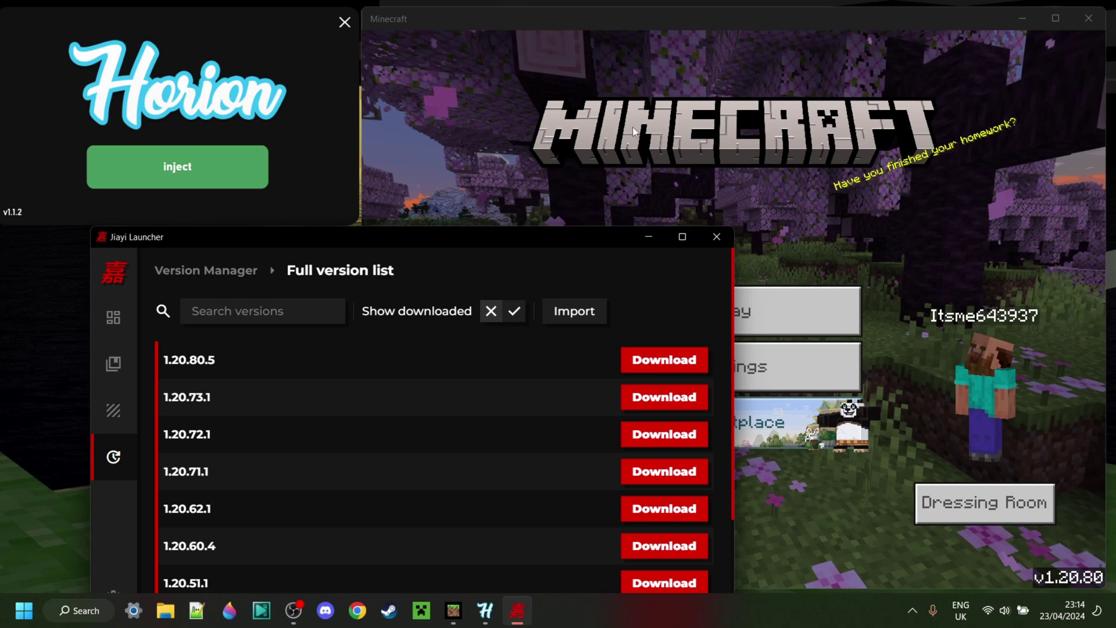
Load older versions repeatedly until the list reaches 0.13.0.0, then return to the top.
mouse_move(545, 237)
left_mouse_down()
mouse_move(647, 137)
mouse_move(645, 39)
left_mouse_up()
scroll(477, 291, "down", 3)
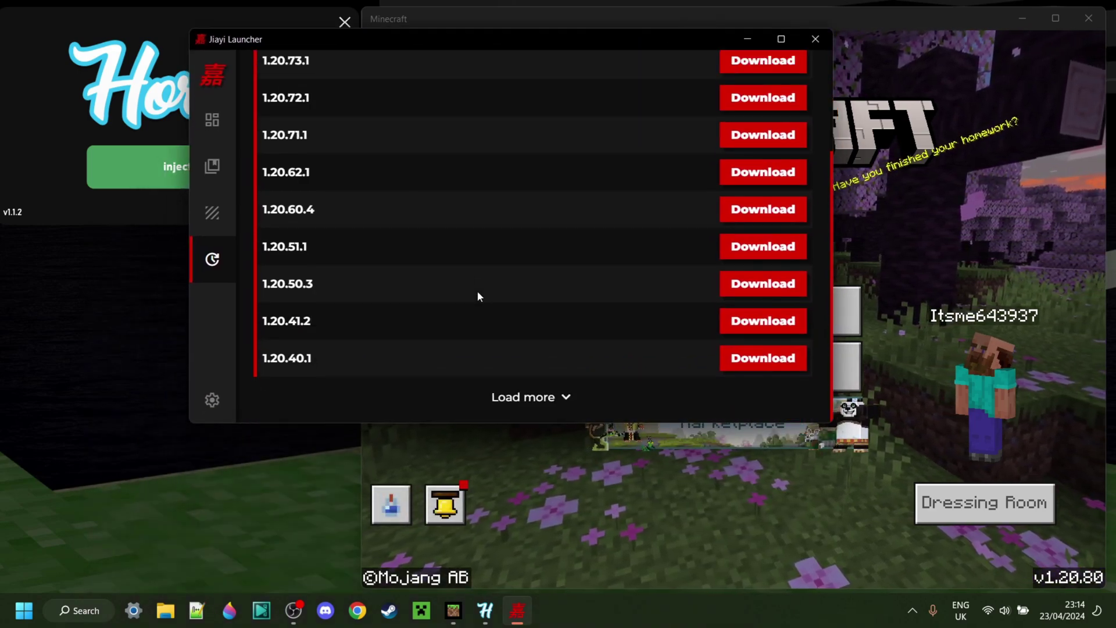
left_click(518, 400)
scroll(535, 378, "down", 5)
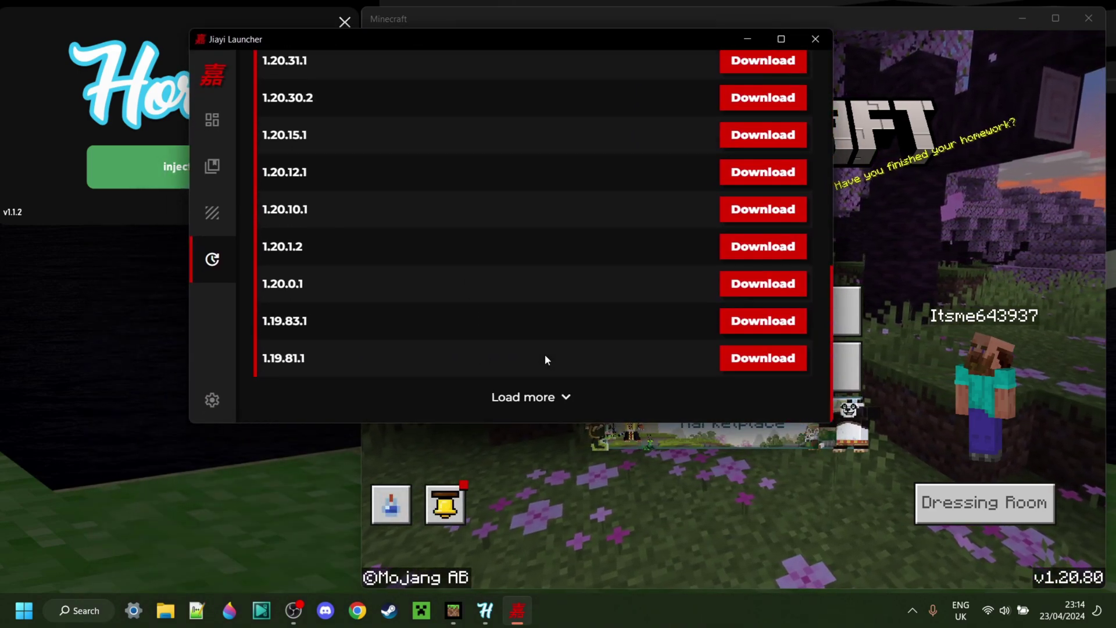
left_click(524, 397)
scroll(539, 388, "down", 5)
left_click(535, 400)
scroll(535, 378, "down", 5)
left_click(536, 400)
scroll(536, 378, "down", 5)
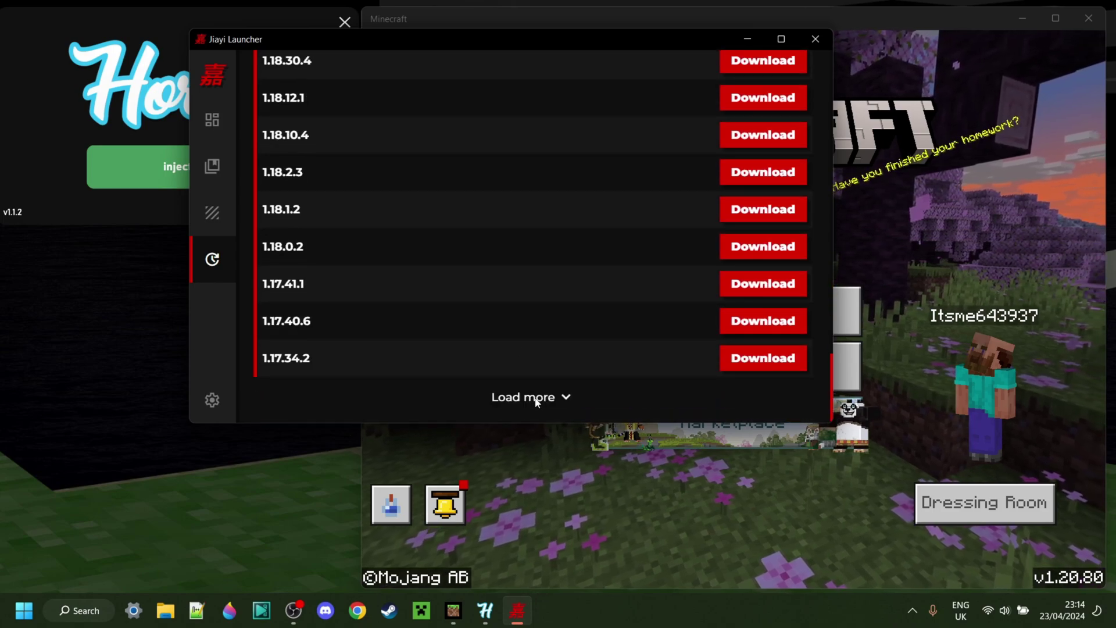
left_click(538, 400)
scroll(539, 378, "down", 5)
scroll(540, 383, "down", 5)
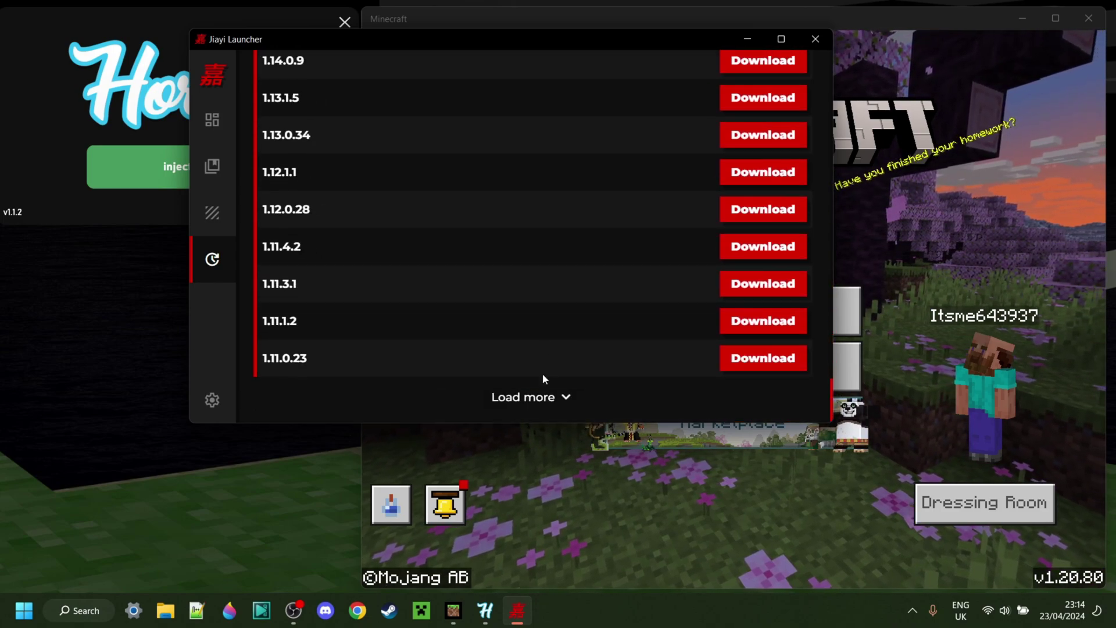
left_click(538, 401)
scroll(546, 399, "down", 5)
left_click(545, 397)
scroll(542, 398, "down", 5)
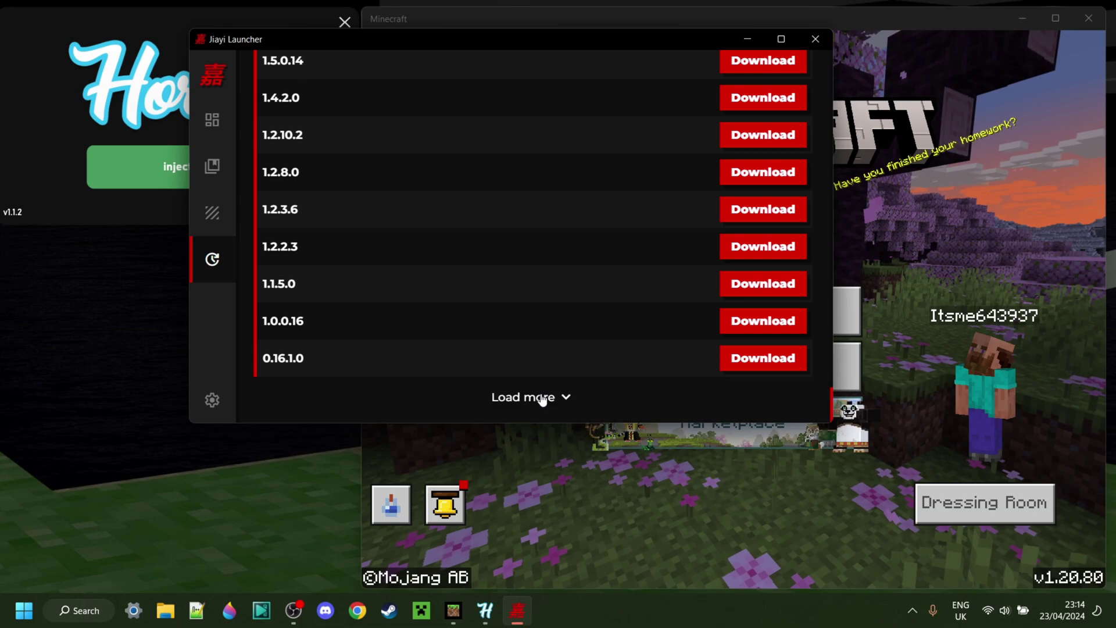
left_click(540, 399)
scroll(539, 395, "down", 5)
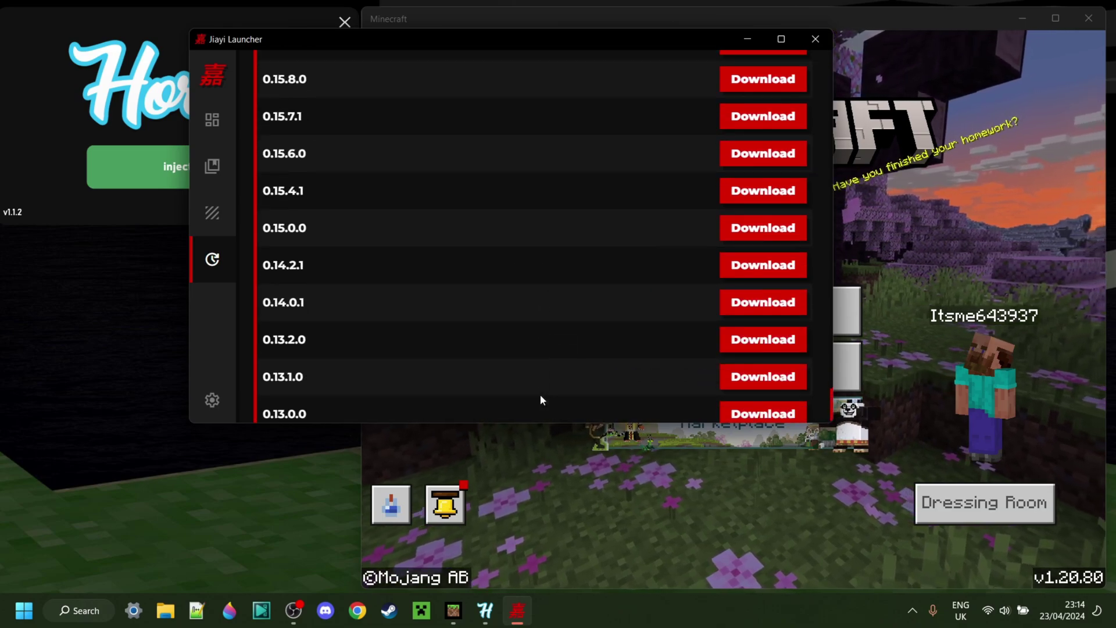
scroll(535, 386, "up", 20)
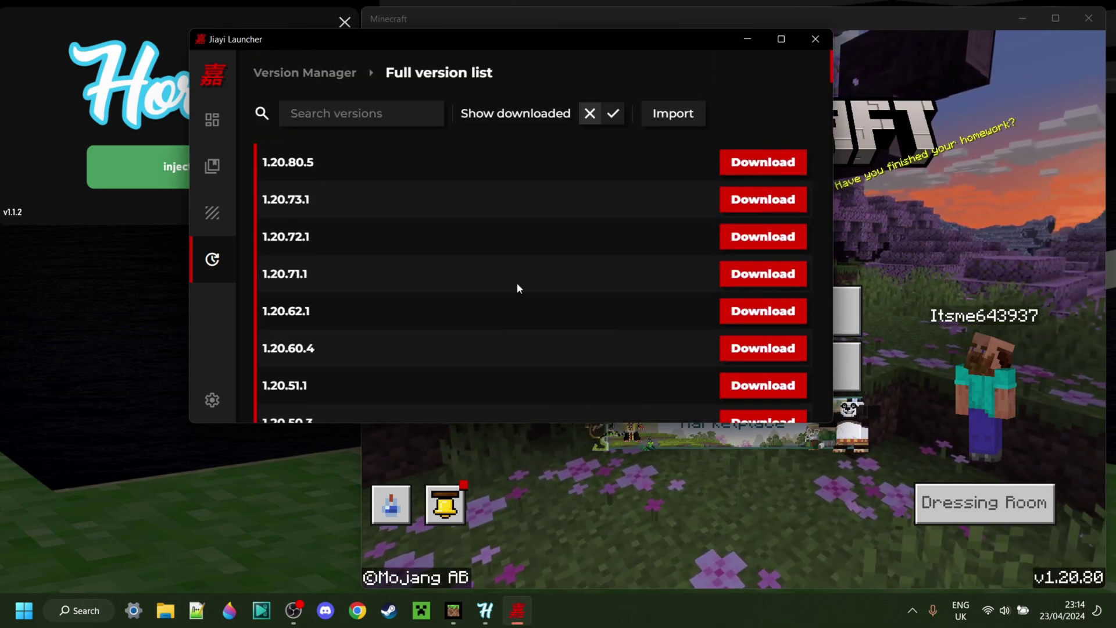
Place the launcher at the lower left beside the Minecraft menu and browse versions 1.20.80.5 to 0.13.0.0.
mouse_move(623, 36)
left_mouse_down()
mouse_move(531, 111)
mouse_move(440, 242)
mouse_move(464, 207)
left_mouse_up()
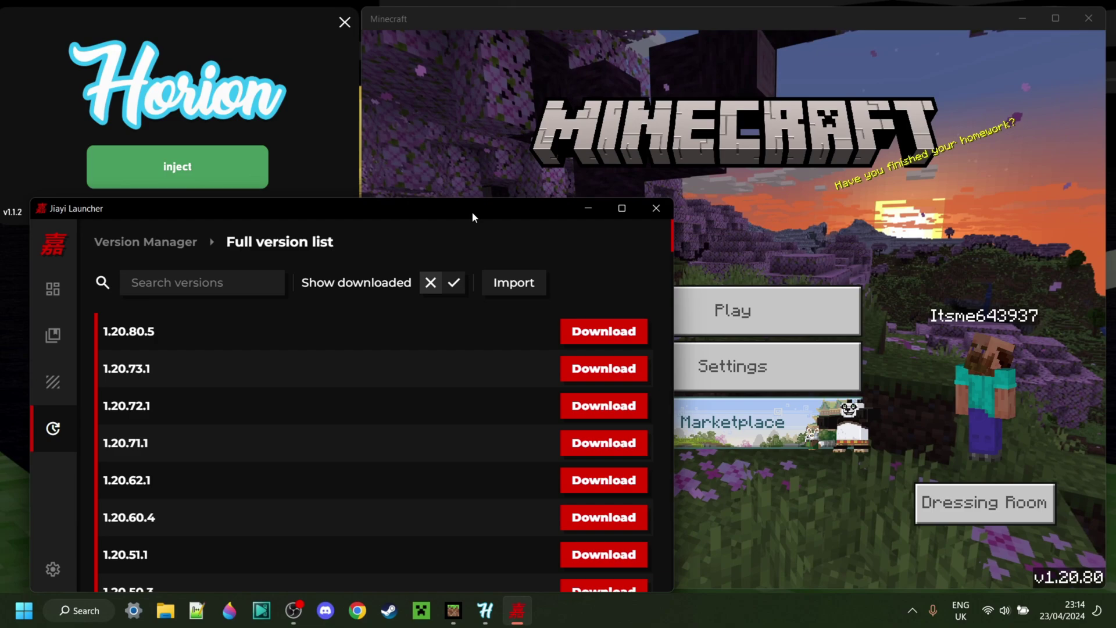
mouse_move(472, 216)
left_mouse_down()
mouse_move(513, 185)
mouse_move(518, 207)
left_mouse_up()
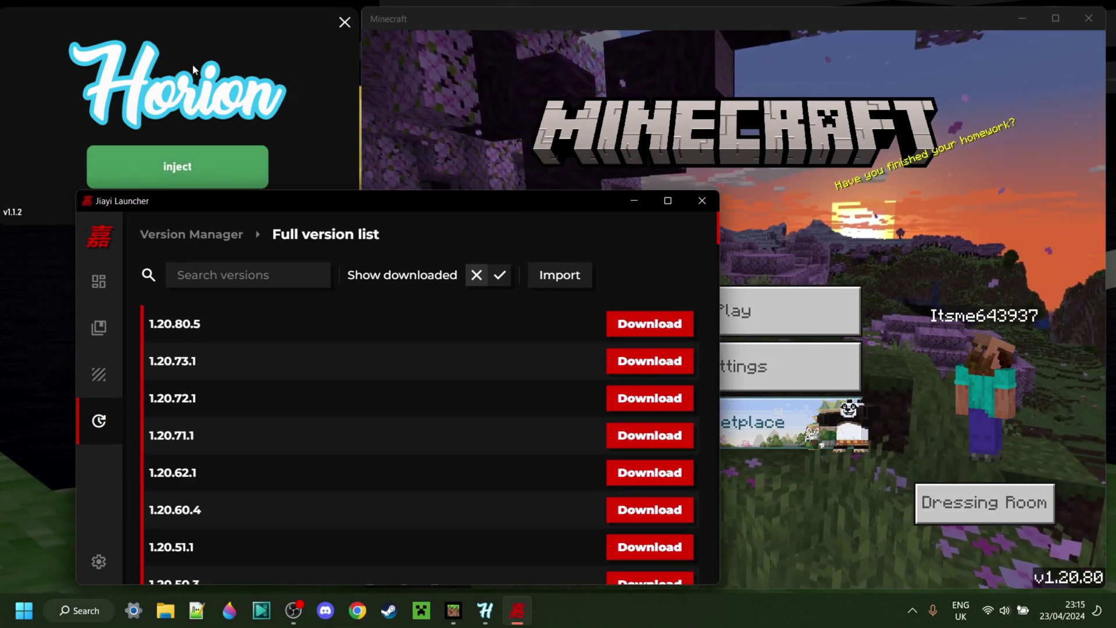
left_click_drag(464, 210, 477, 181)
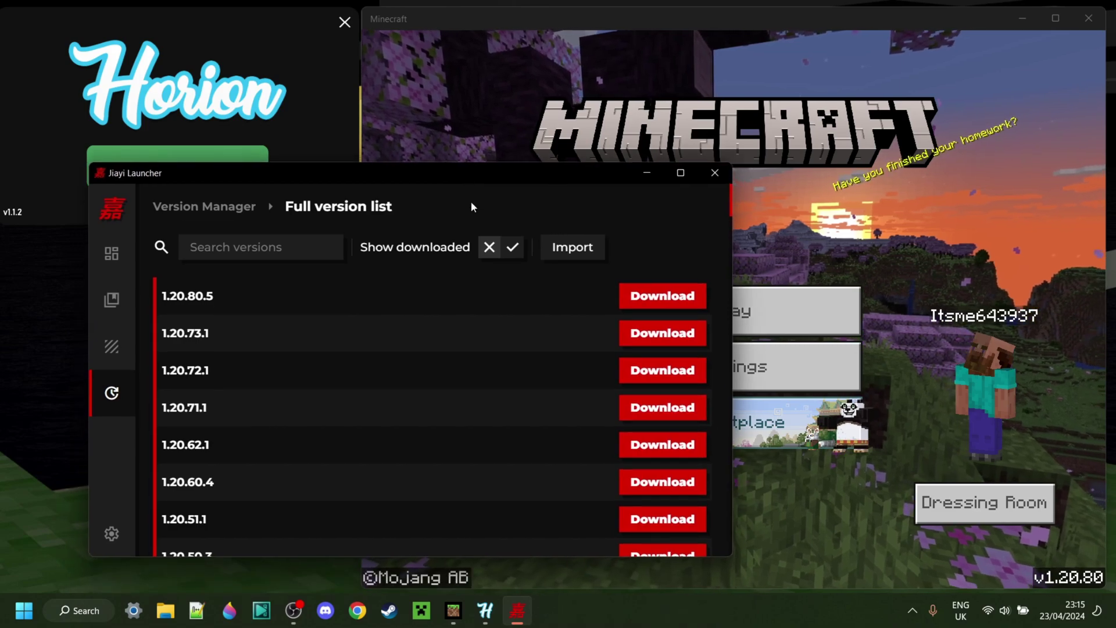
scroll(322, 367, "down", 4)
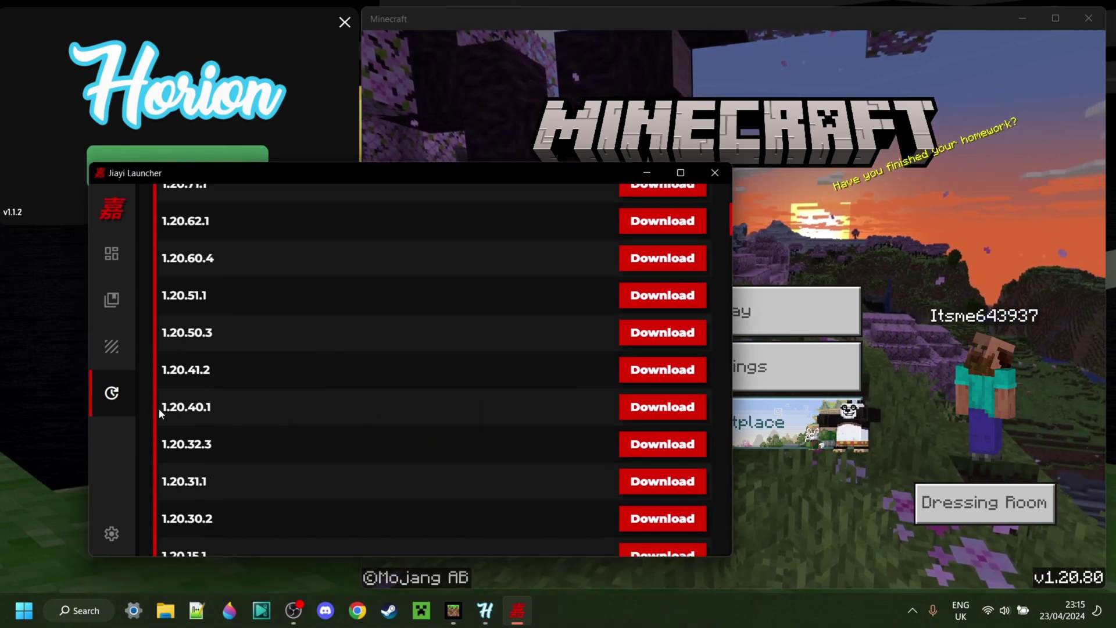
scroll(303, 375, "down", 10)
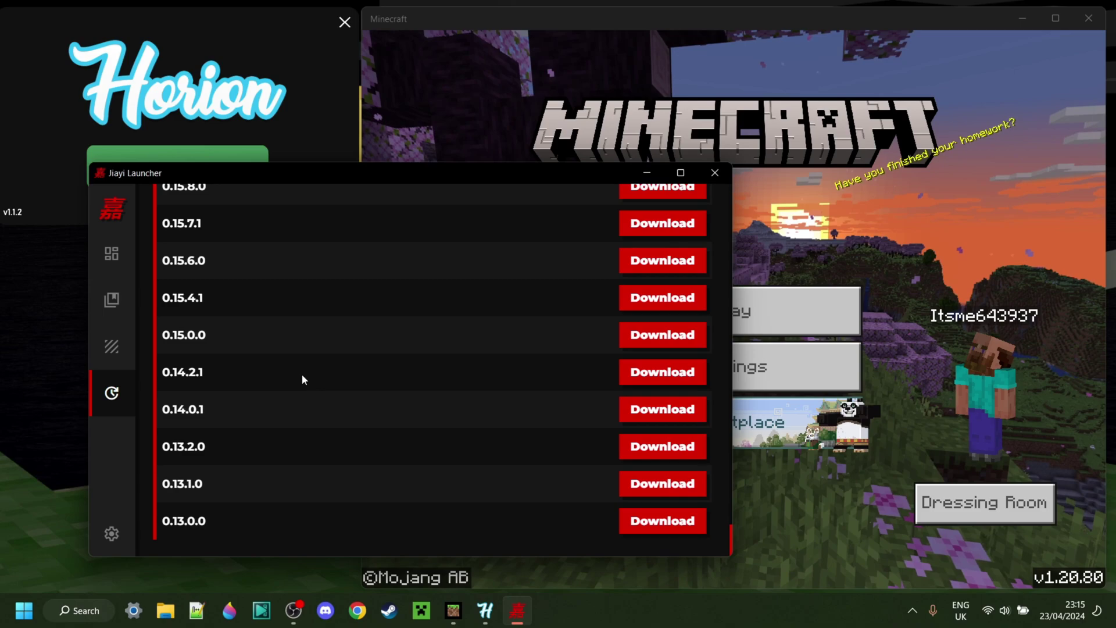
scroll(302, 375, "up", 3)
scroll(298, 372, "down", 2)
scroll(297, 372, "up", 15)
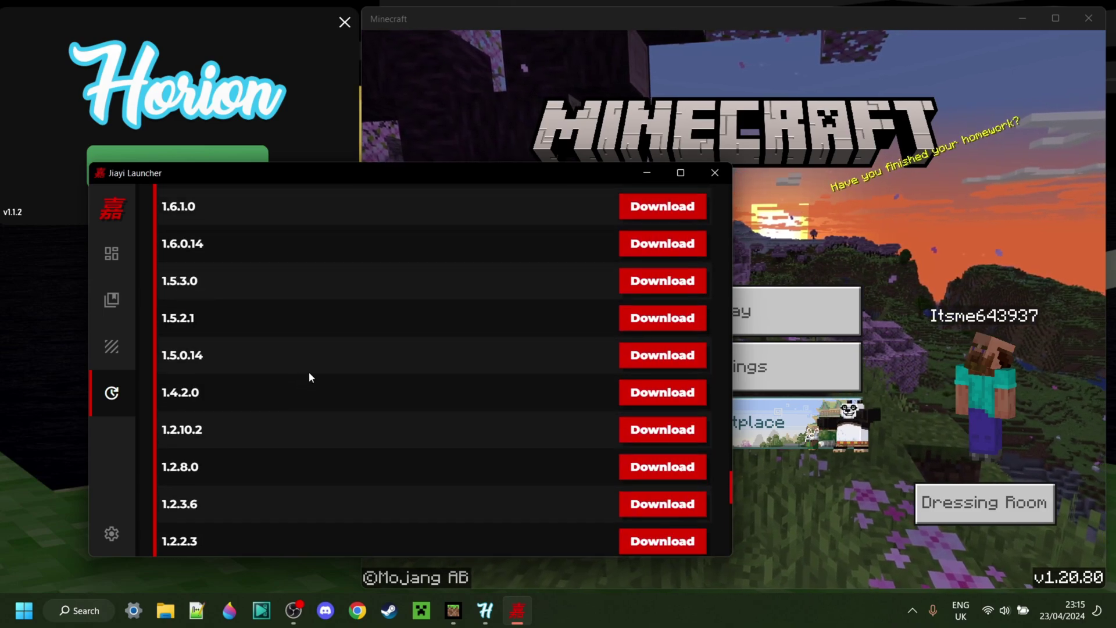
scroll(312, 346, "up", 8)
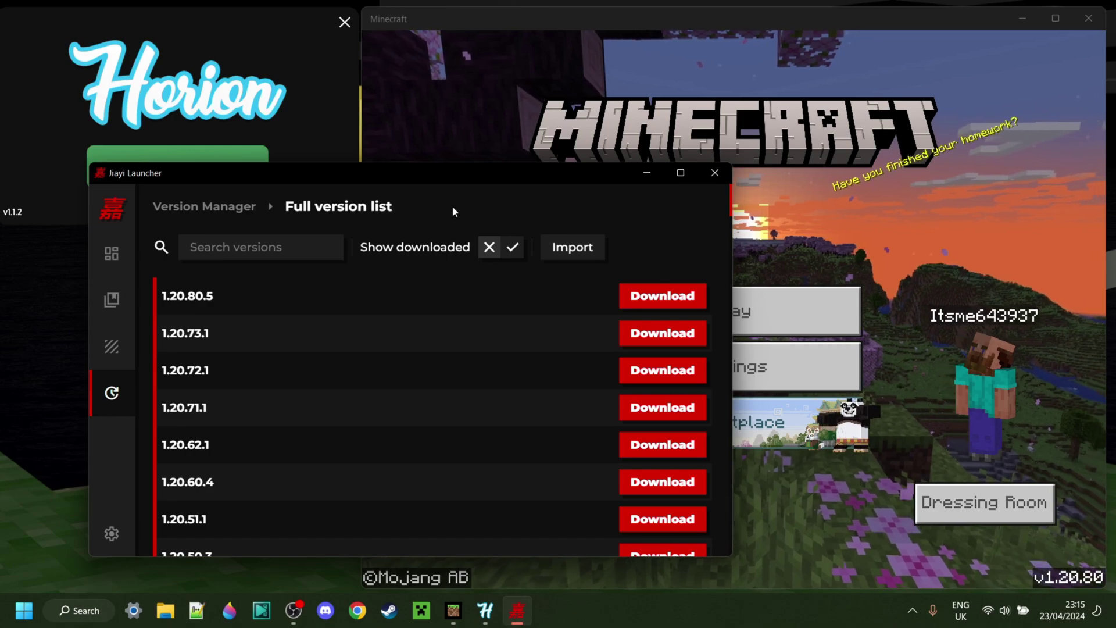
Close Jiayi Launcher, leaving Horion's inject panel beside the Minecraft 1.20.80 title screen.
left_click(707, 176)
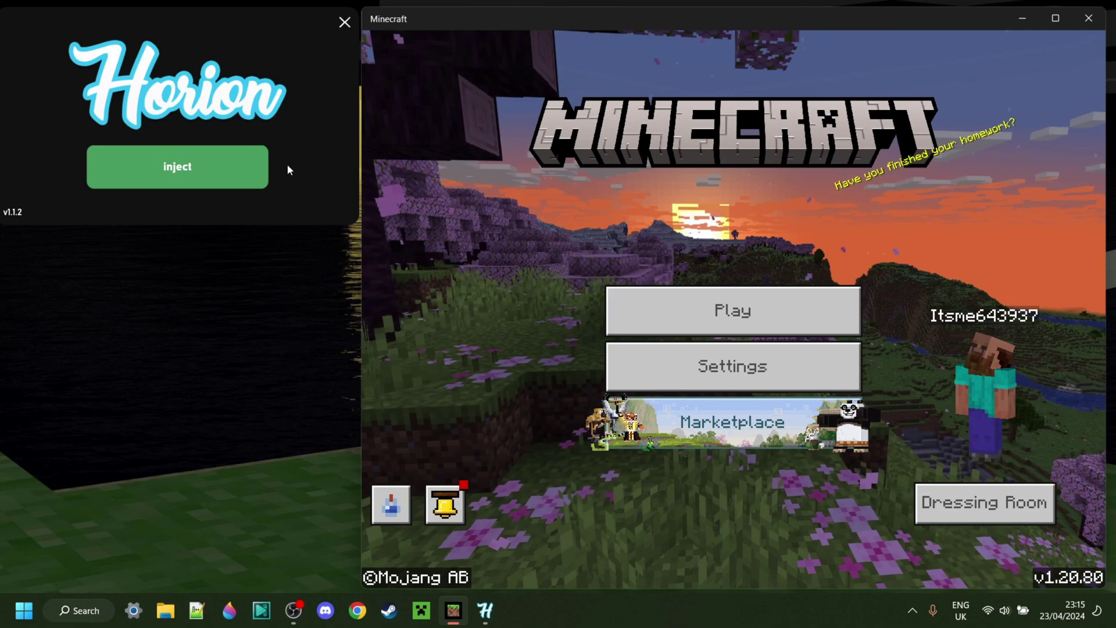